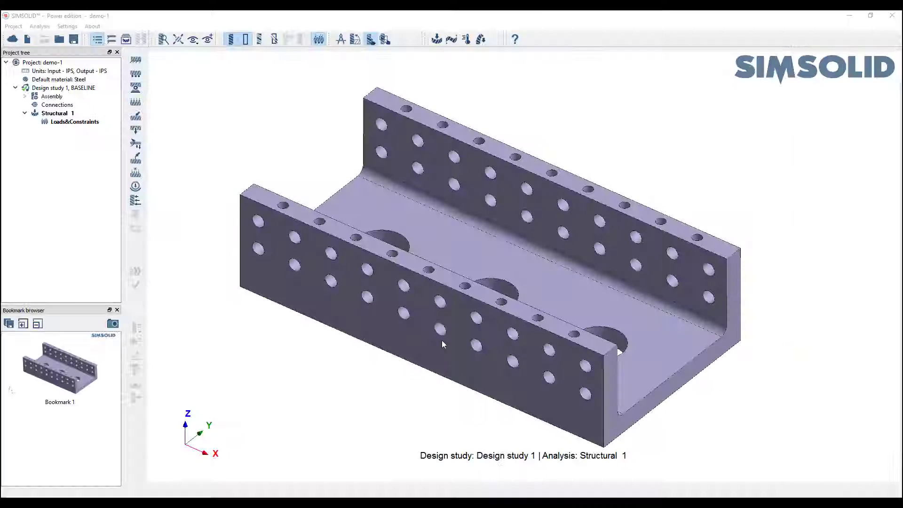
# Step: Fix the bracket's far top corner vertex with an Immovable constraint
pyautogui.click(388, 333)
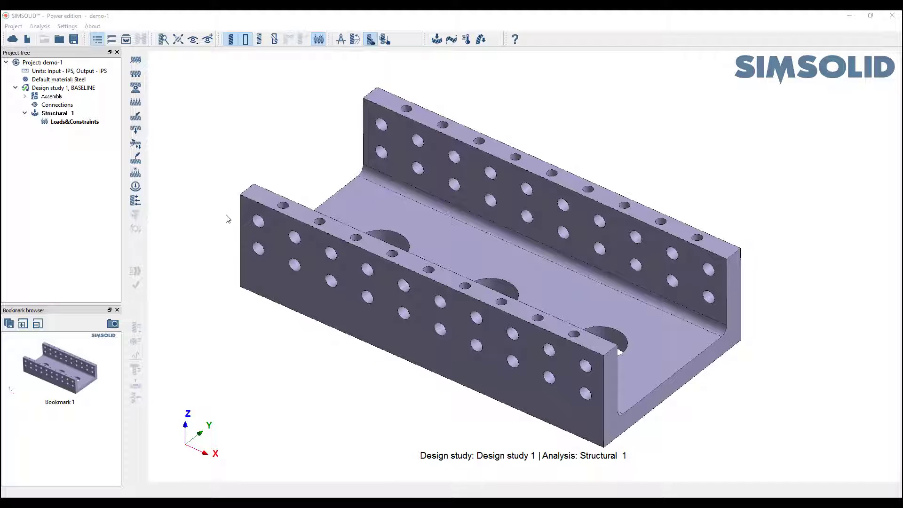
pyautogui.click(136, 61)
pyautogui.moveTo(243, 169); pyautogui.dragTo(161, 149)
pyautogui.click(84, 207)
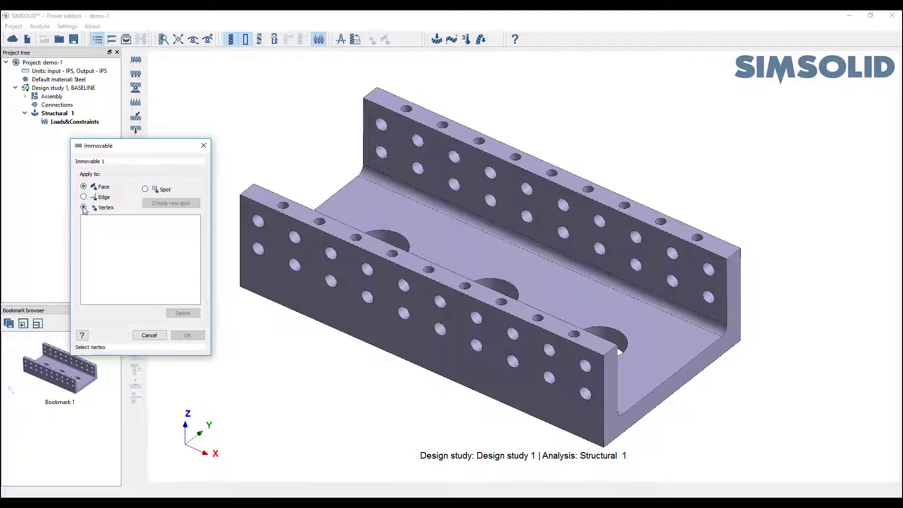
pyautogui.click(240, 195)
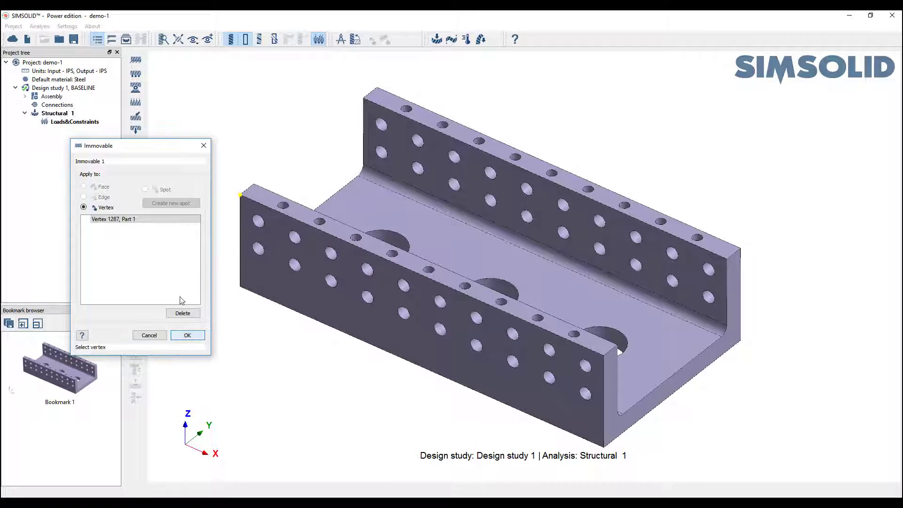
pyautogui.click(187, 335)
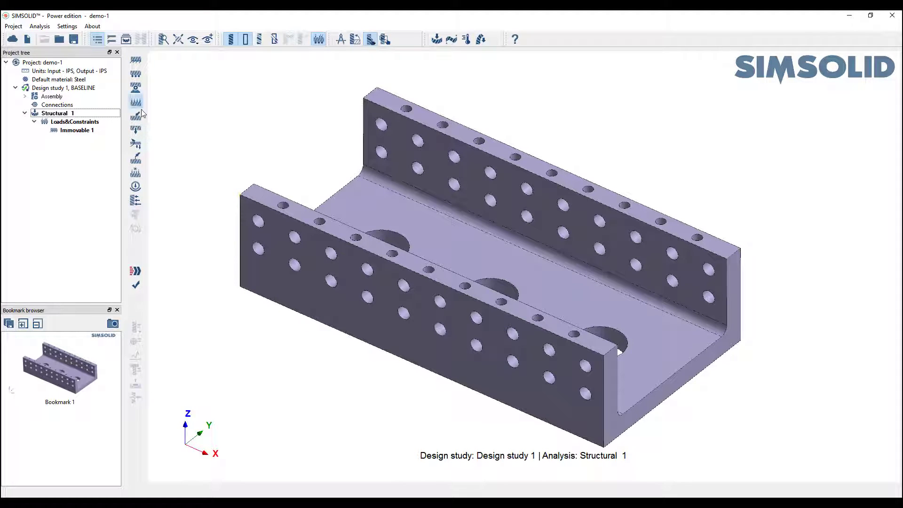
# Step: Apply a -1 psi pressure to the bracket's open end face
pyautogui.click(141, 113)
pyautogui.click(648, 409)
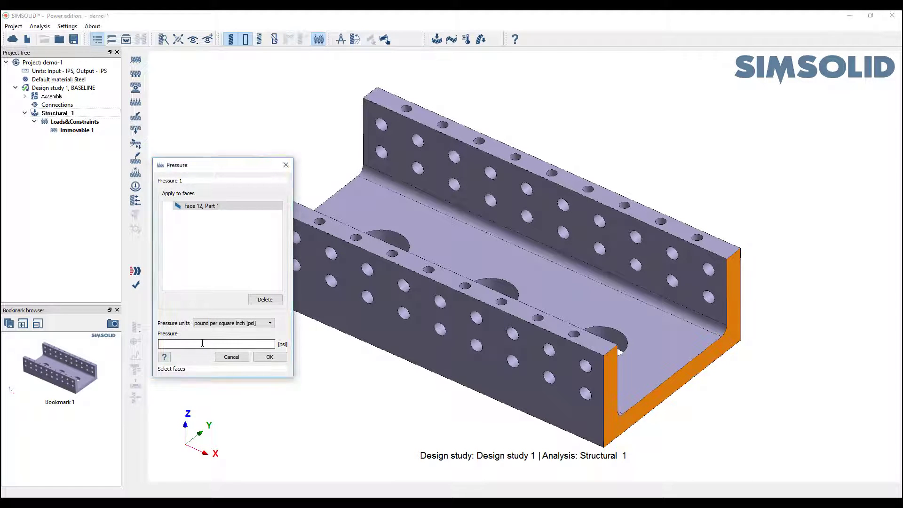
pyautogui.click(202, 344)
pyautogui.write('-1')
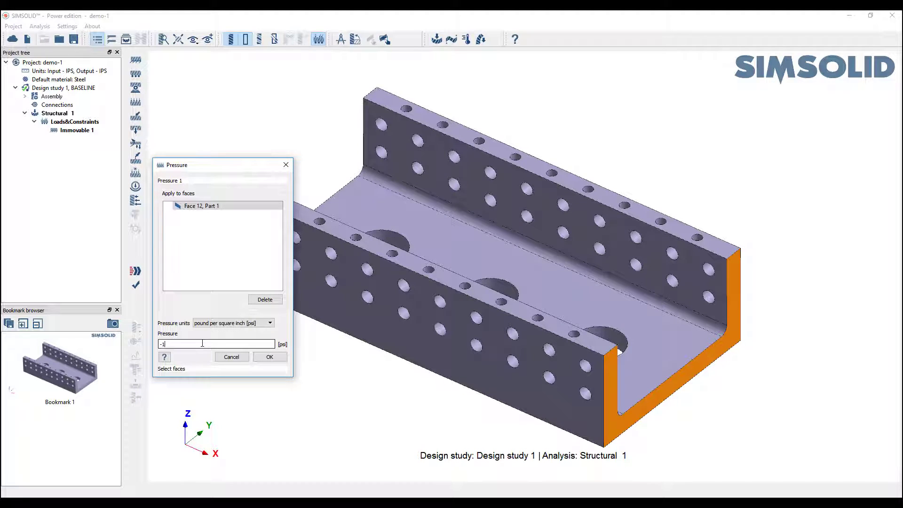
pyautogui.click(280, 359)
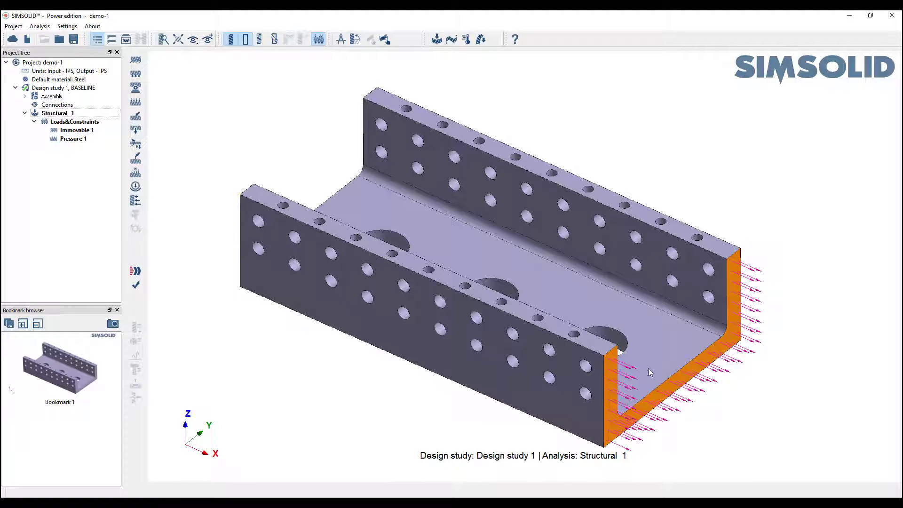
# Step: Solve, accept viewing the rigid-body motions, and animate the deformed shape of motion 1
pyautogui.click(136, 286)
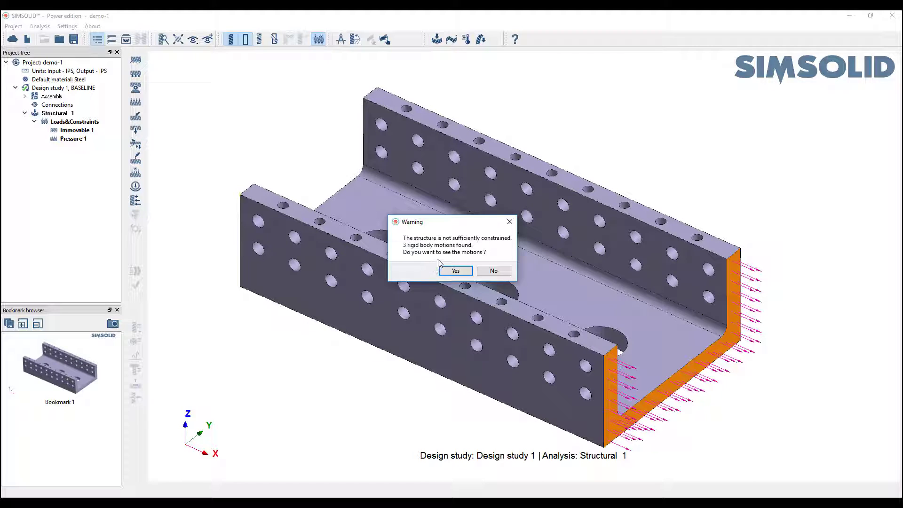
pyautogui.click(456, 271)
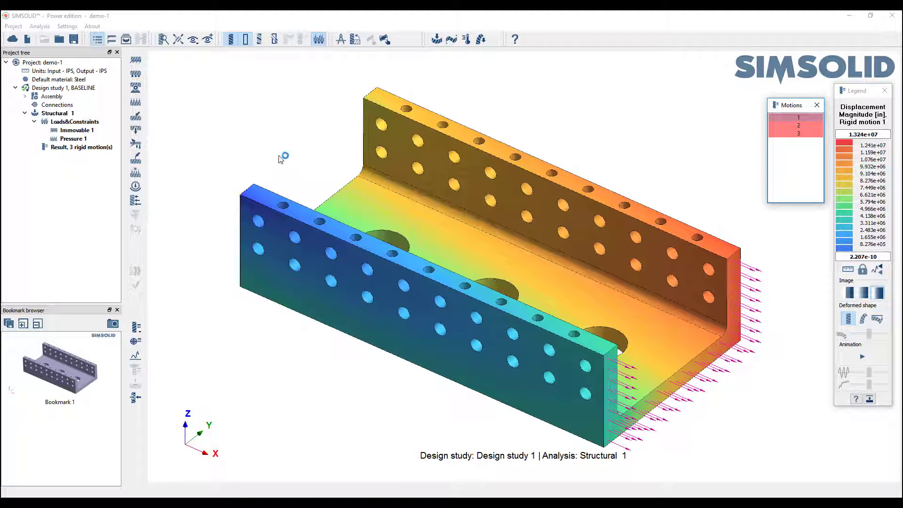
pyautogui.click(863, 319)
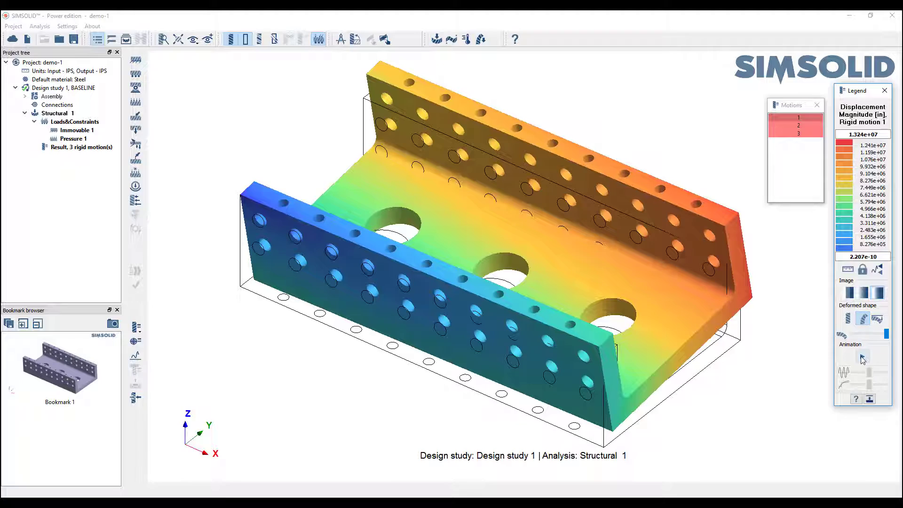
pyautogui.click(862, 358)
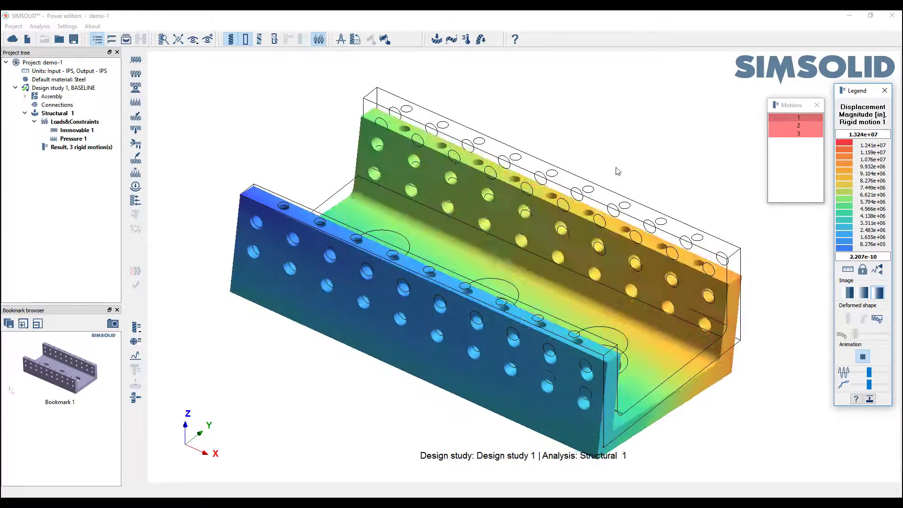
# Step: Step through rigid-body motions 2 and 3, back to 1, then close the results
pyautogui.click(797, 129)
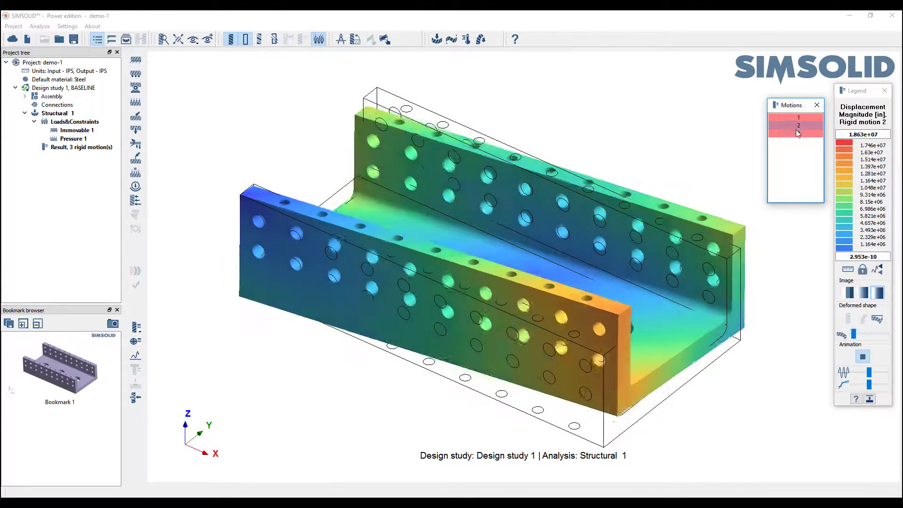
pyautogui.click(798, 133)
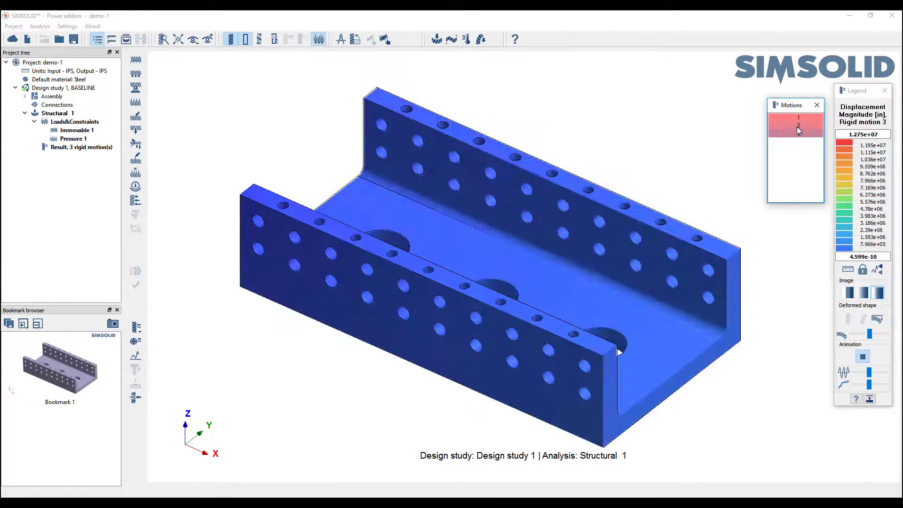
pyautogui.click(808, 124)
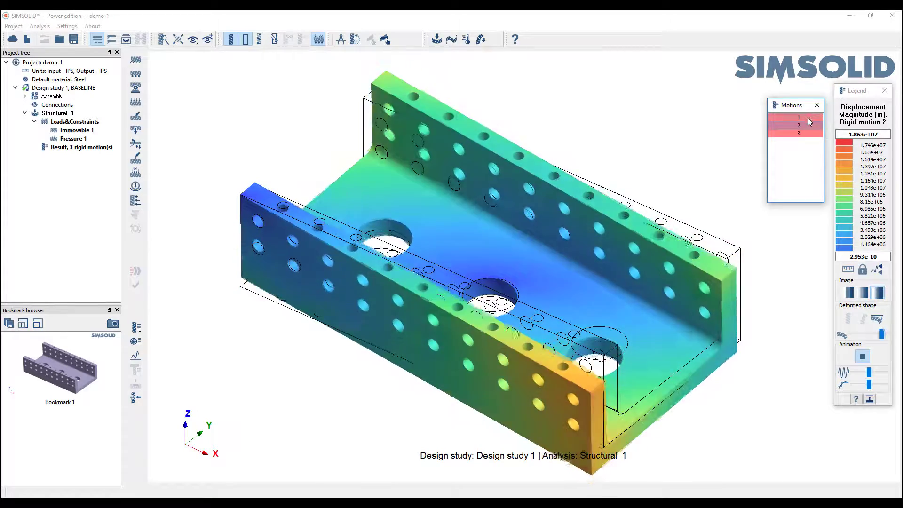
pyautogui.click(808, 117)
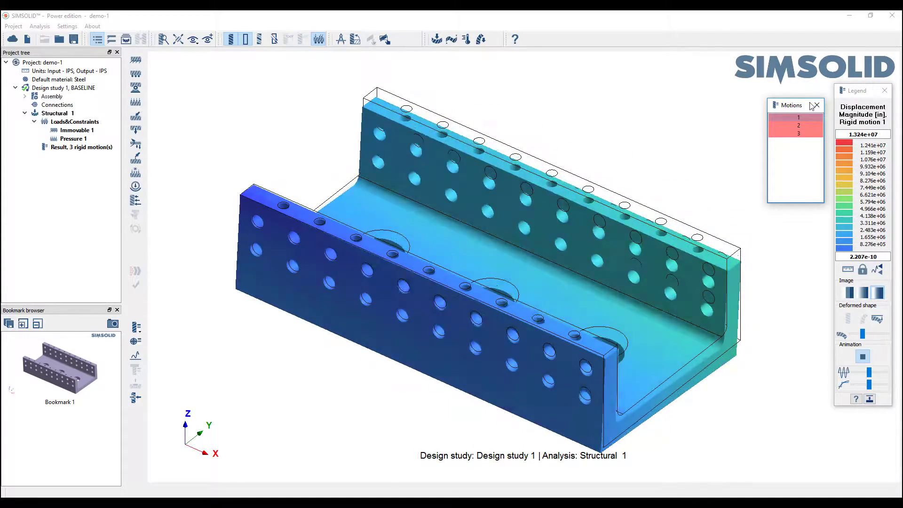
pyautogui.click(815, 104)
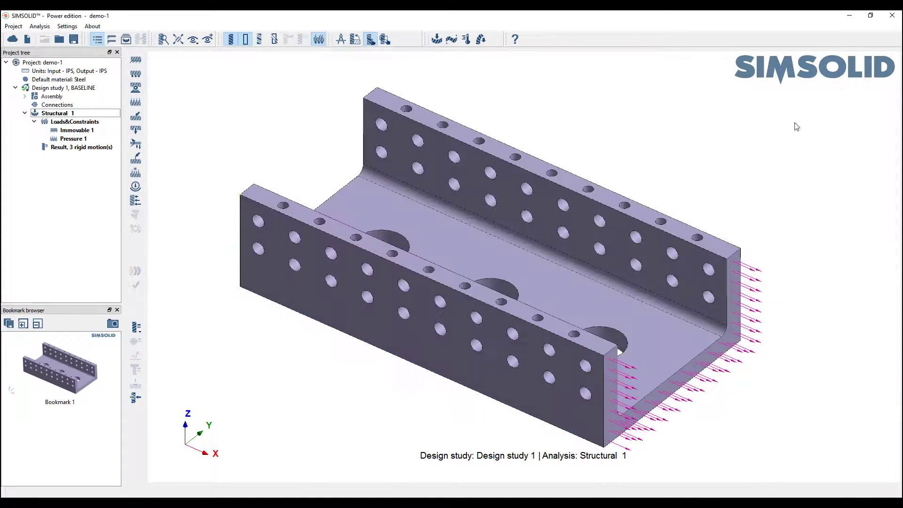
# Step: Delete the Immovable 1 corner constraint
pyautogui.click(80, 132)
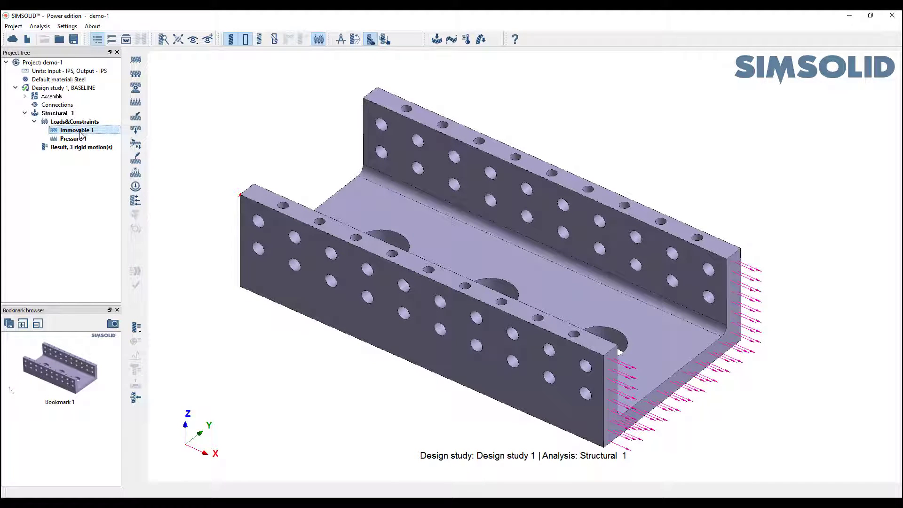
pyautogui.rightClick(80, 134)
pyautogui.click(104, 137)
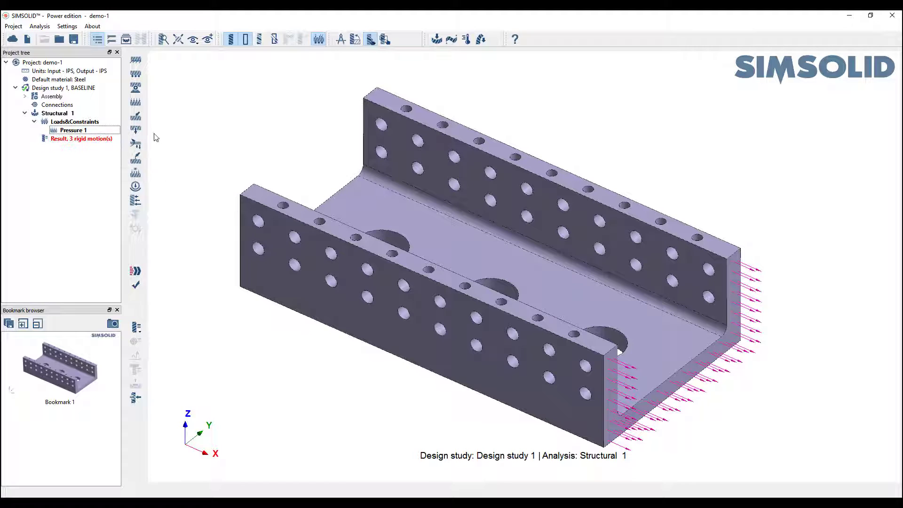
# Step: Add two hinges, one in a top hole on the front wall and one on the back wall
pyautogui.click(135, 88)
pyautogui.click(258, 222)
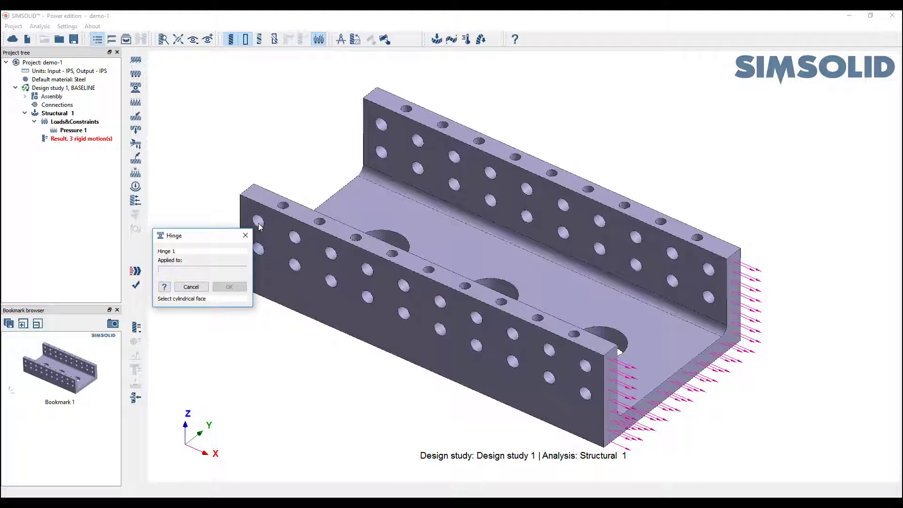
pyautogui.click(229, 287)
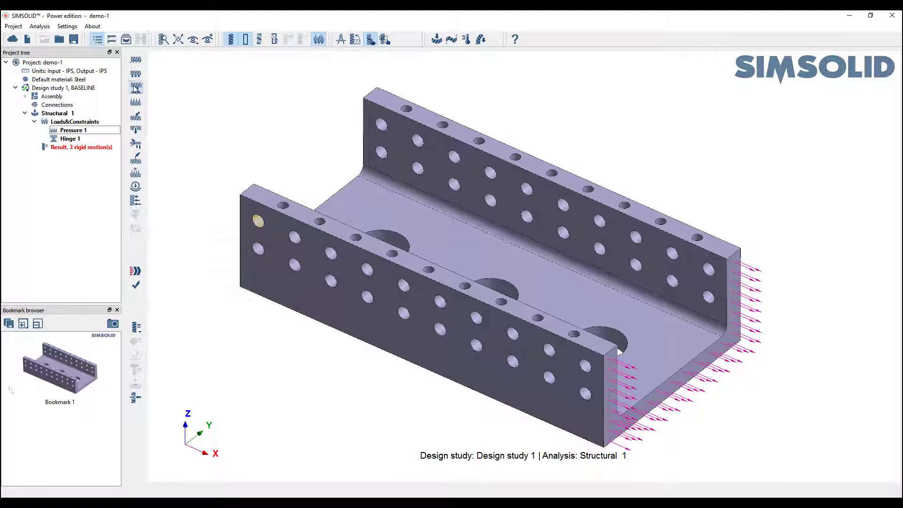
pyautogui.click(136, 88)
pyautogui.click(381, 124)
pyautogui.click(234, 291)
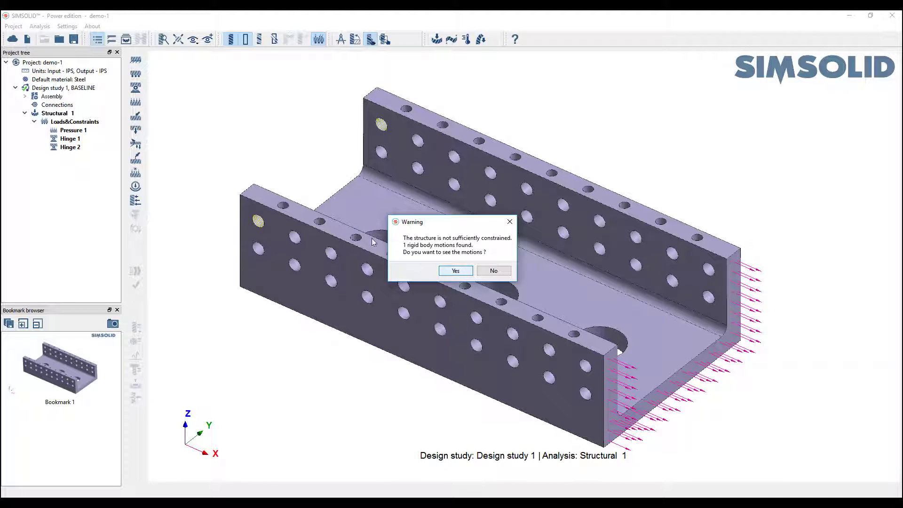
# Step: Animate the deformed shape of the single remaining rigid-body motion, then stop it and close the results
pyautogui.click(455, 270)
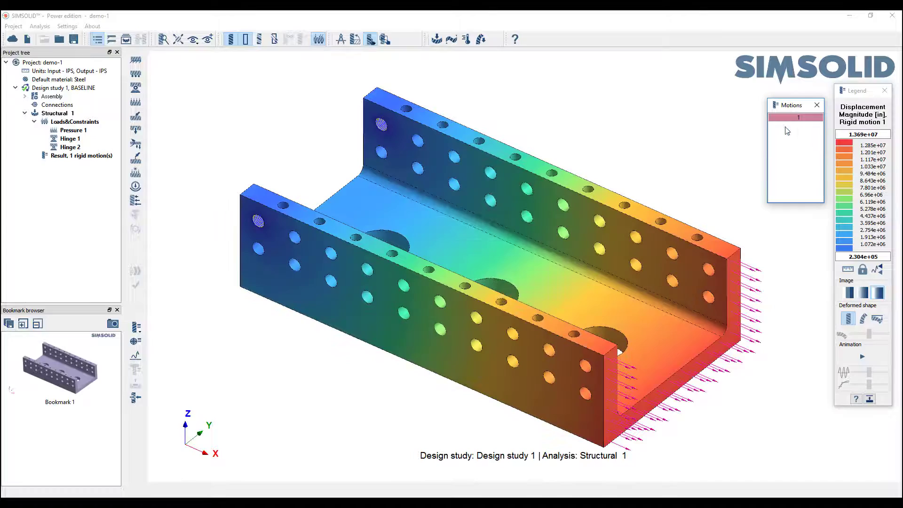
pyautogui.click(863, 320)
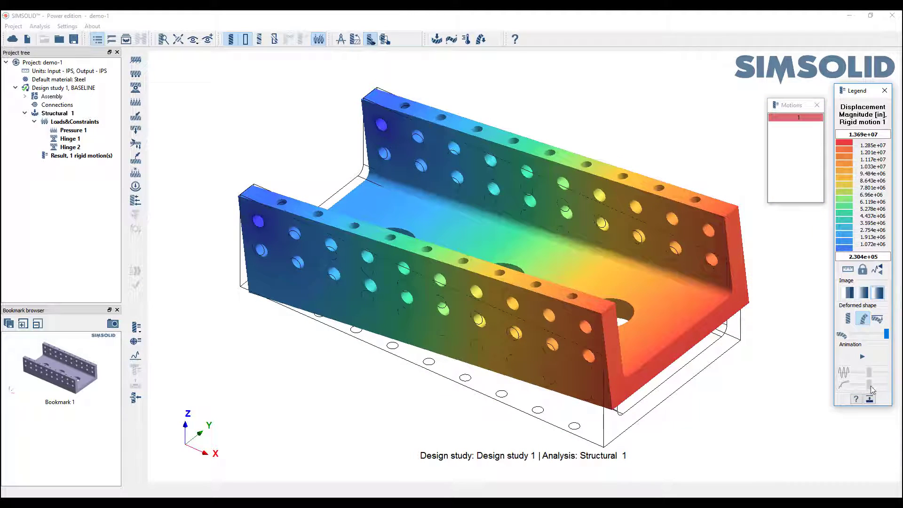
pyautogui.click(863, 358)
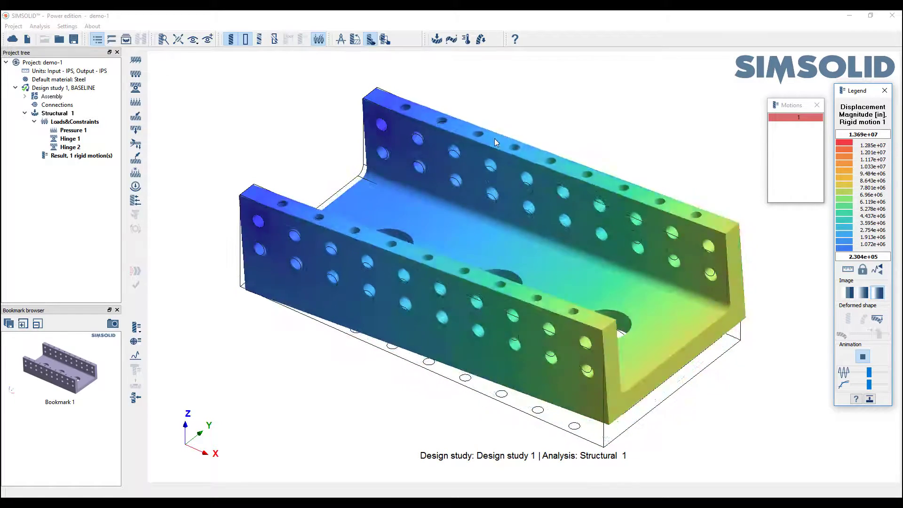
pyautogui.click(862, 357)
pyautogui.click(885, 91)
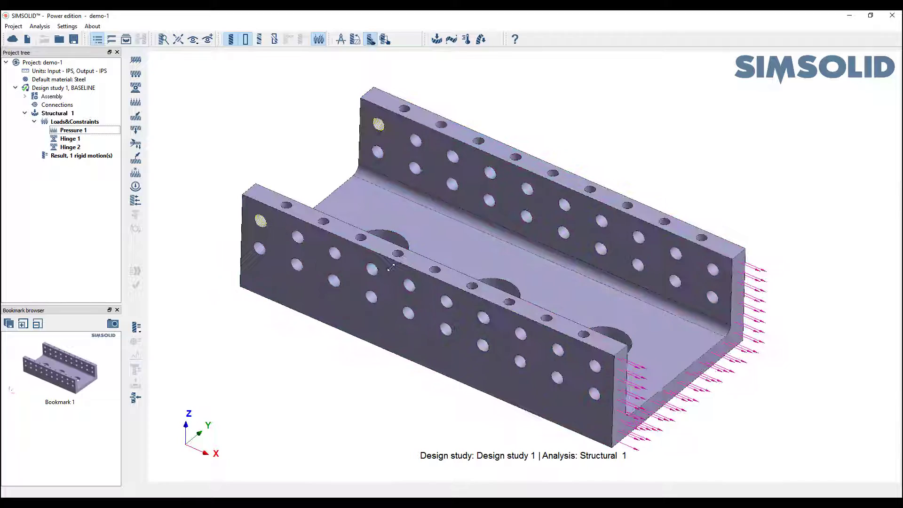
# Step: Add Slider 1 on the L-shaped end face and recheck, confirming no rigid-body motions remain
pyautogui.click(136, 74)
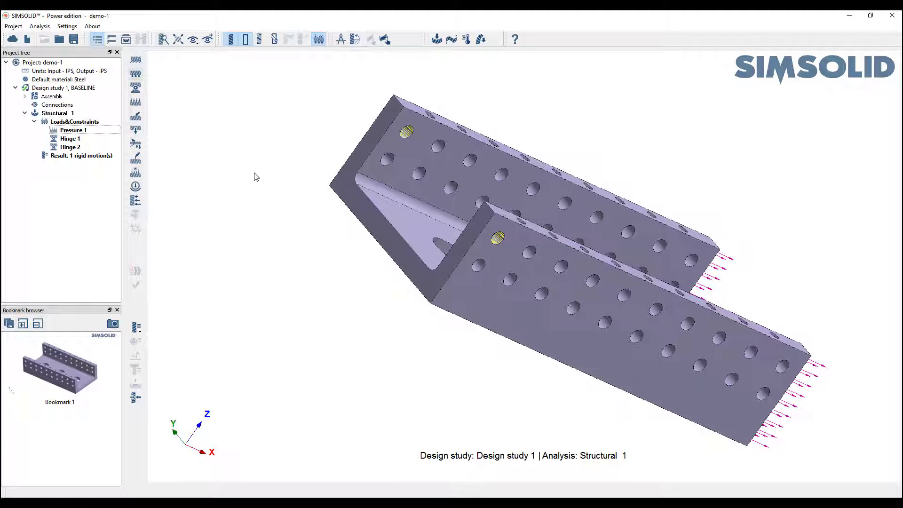
pyautogui.click(427, 285)
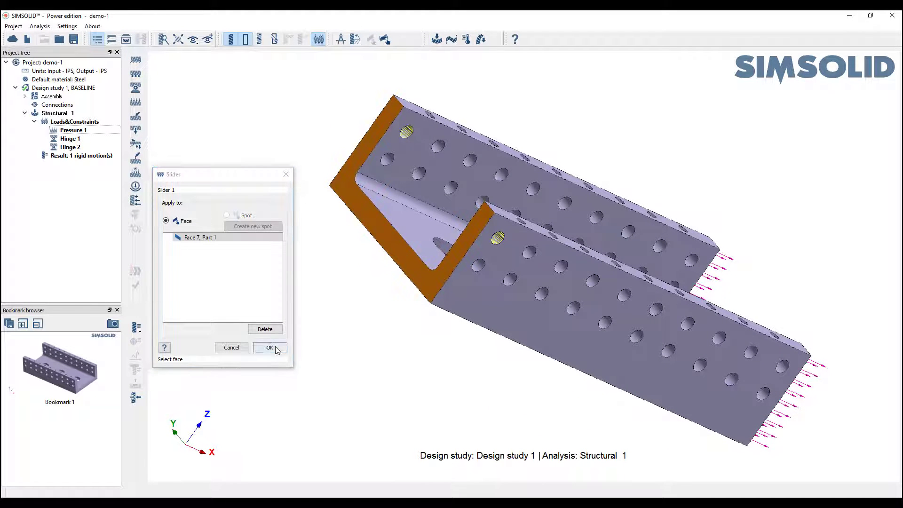
pyautogui.click(270, 347)
pyautogui.moveTo(423, 291); pyautogui.dragTo(388, 337)
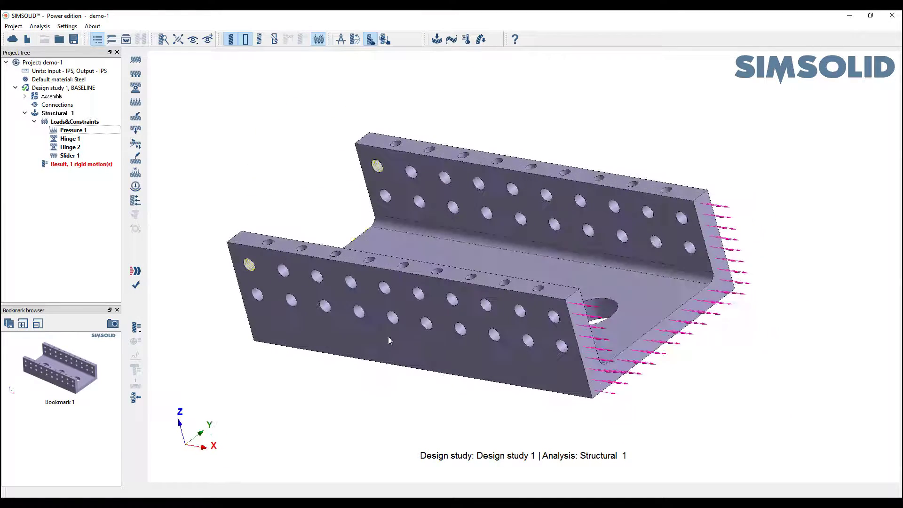
pyautogui.click(137, 286)
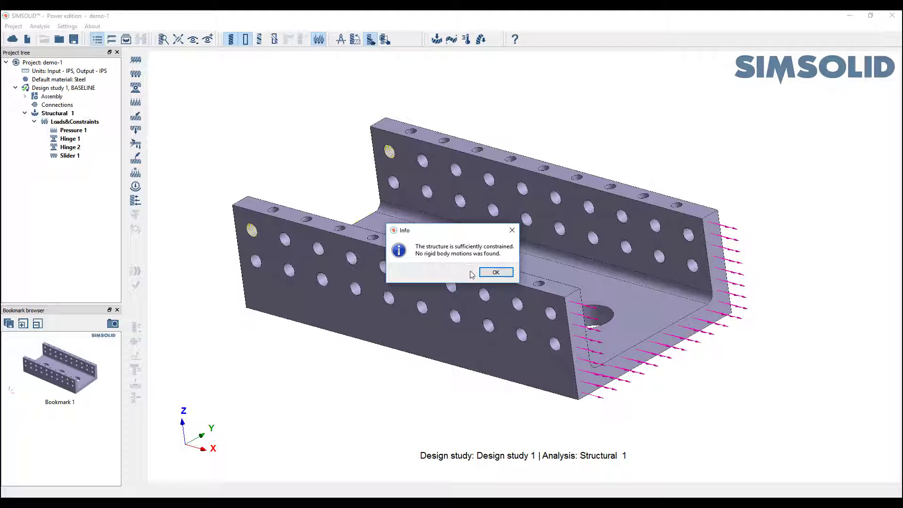
pyautogui.click(496, 273)
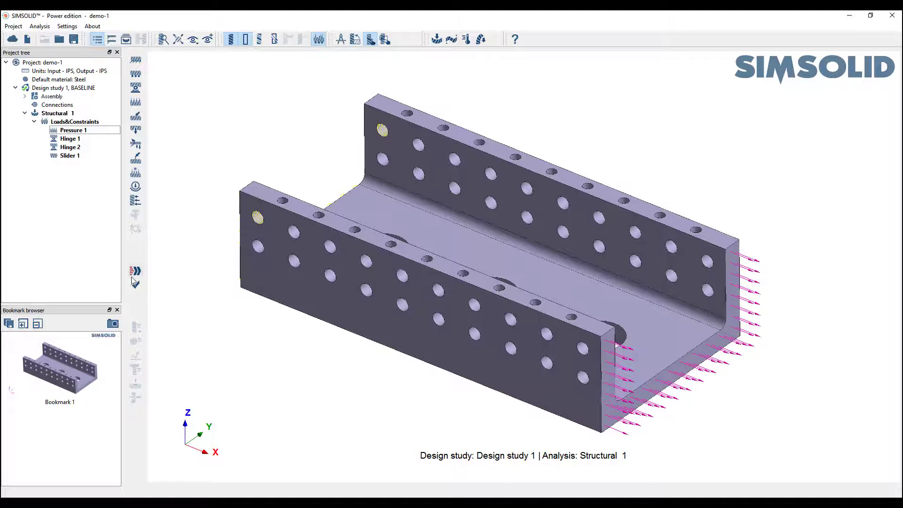
# Step: Solve the bracket and display von Mises stress contours, orbiting to look into the channel
pyautogui.click(132, 278)
pyautogui.click(140, 335)
pyautogui.click(194, 342)
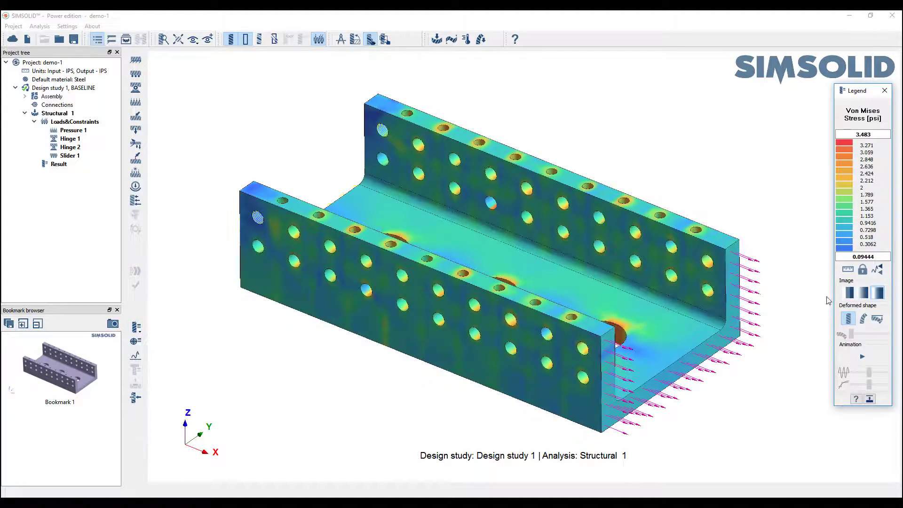
pyautogui.click(857, 295)
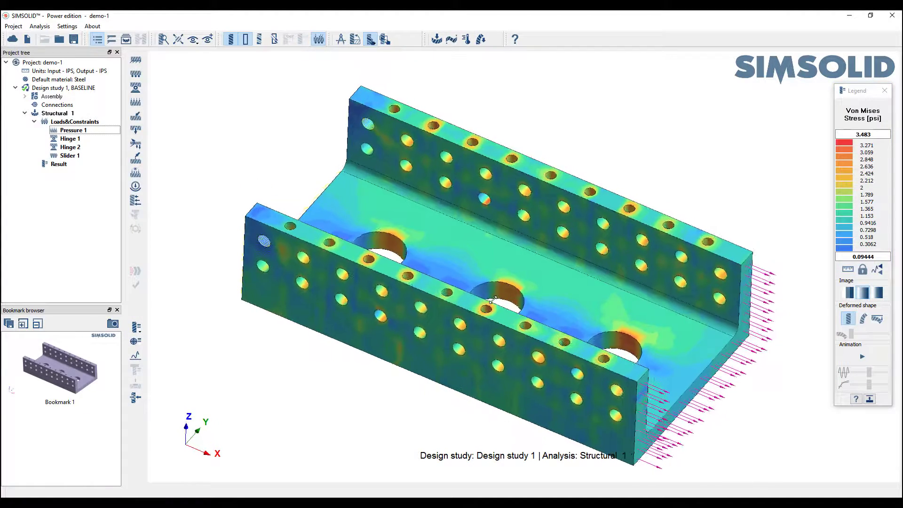
pyautogui.moveTo(444, 295); pyautogui.dragTo(485, 290, button='middle')
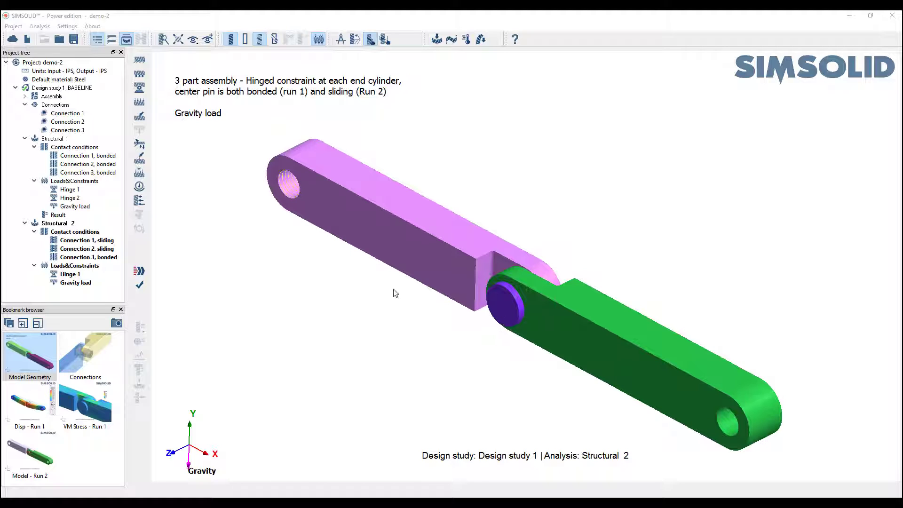
# Step: Show the Connections bookmark and rotate around the center pin contact
pyautogui.click(85, 355)
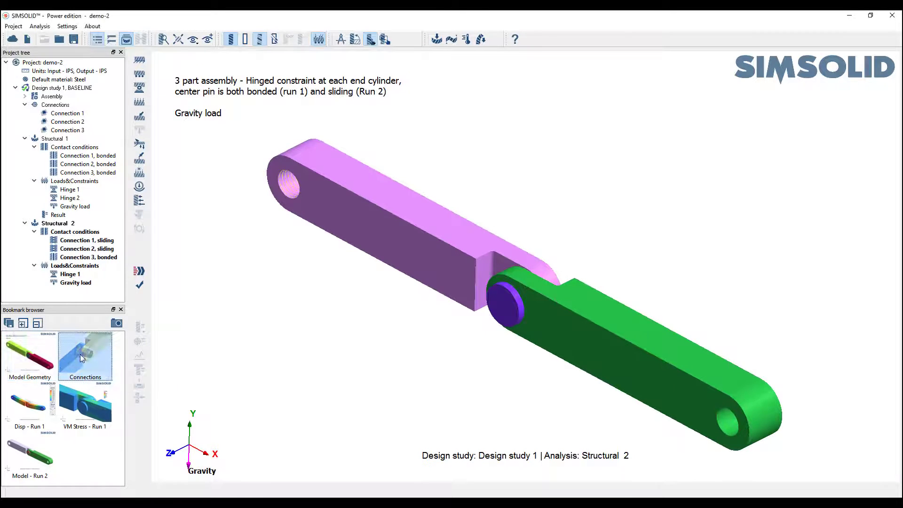
pyautogui.moveTo(509, 331); pyautogui.dragTo(472, 337)
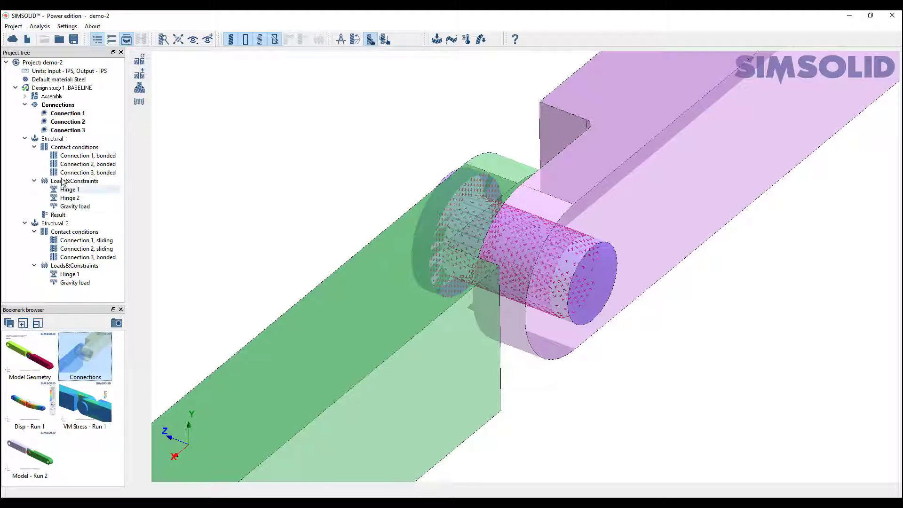
# Step: Animate the Disp - Run 1 bookmark result, then show the VM Stress - Run 1 bookmark
pyautogui.click(30, 414)
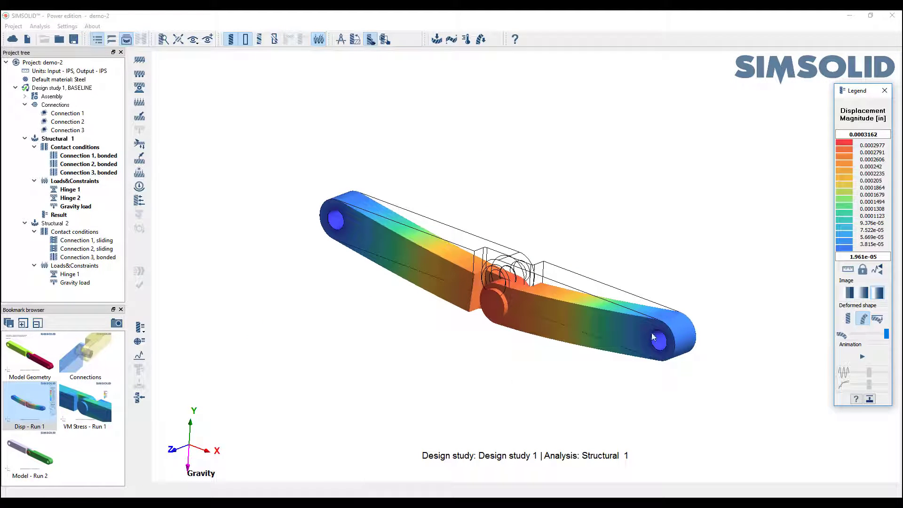
pyautogui.click(864, 357)
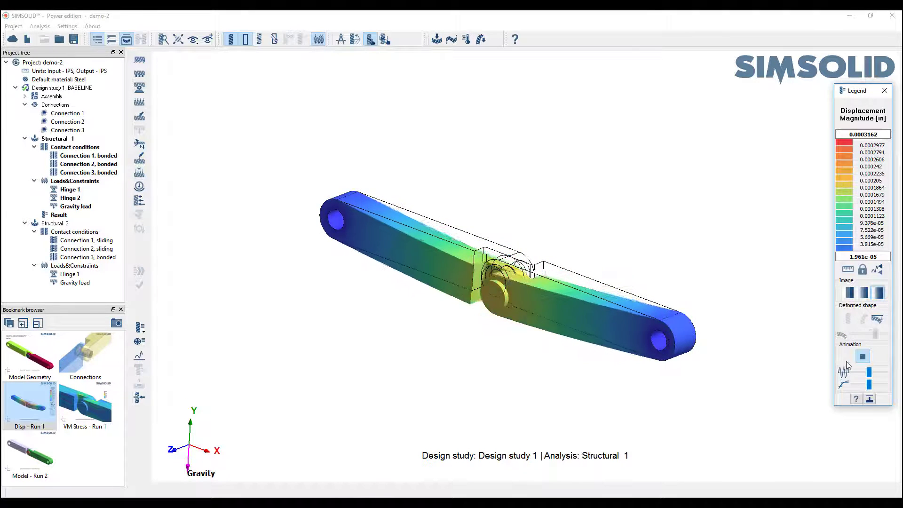
pyautogui.click(85, 403)
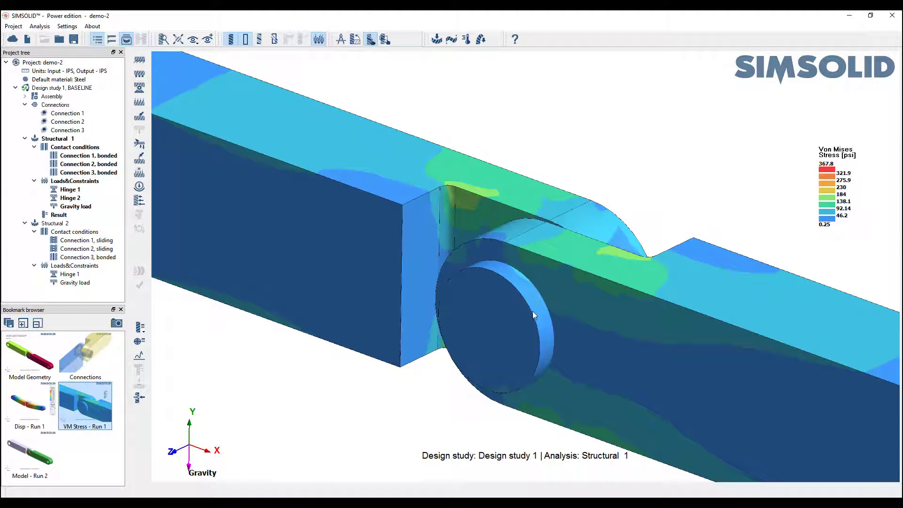
# Step: Open the Model - Run 2 bookmark and check Structural 2 for rigid motions
pyautogui.click(31, 459)
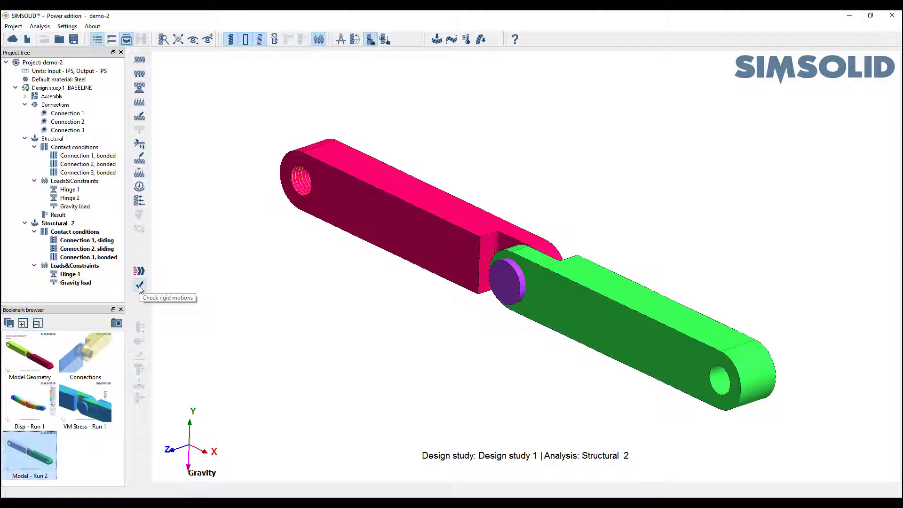
pyautogui.click(139, 286)
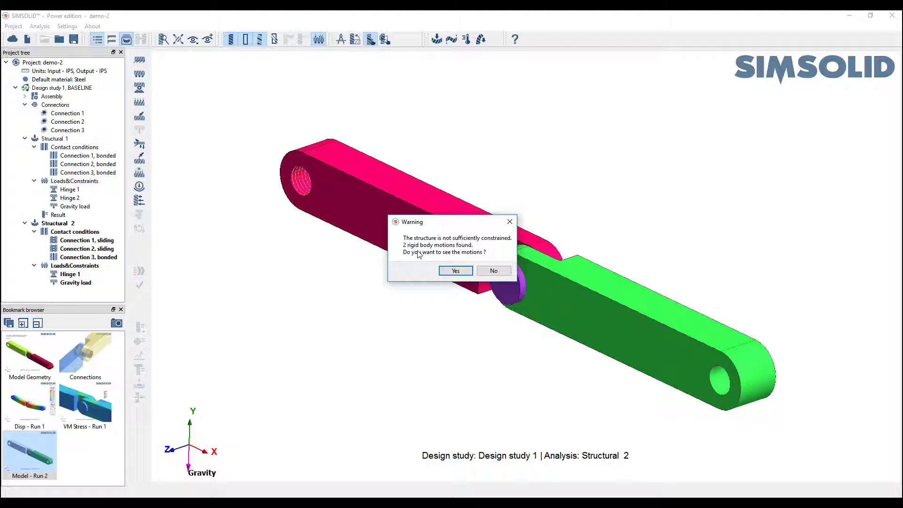
# Step: Animate Structural 2's first and second rigid-body motions, then stop the animation
pyautogui.click(455, 271)
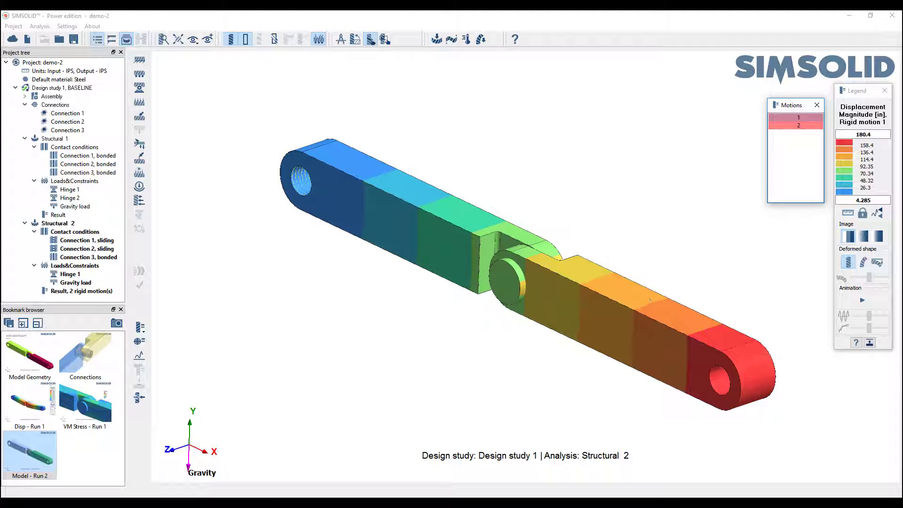
pyautogui.click(862, 300)
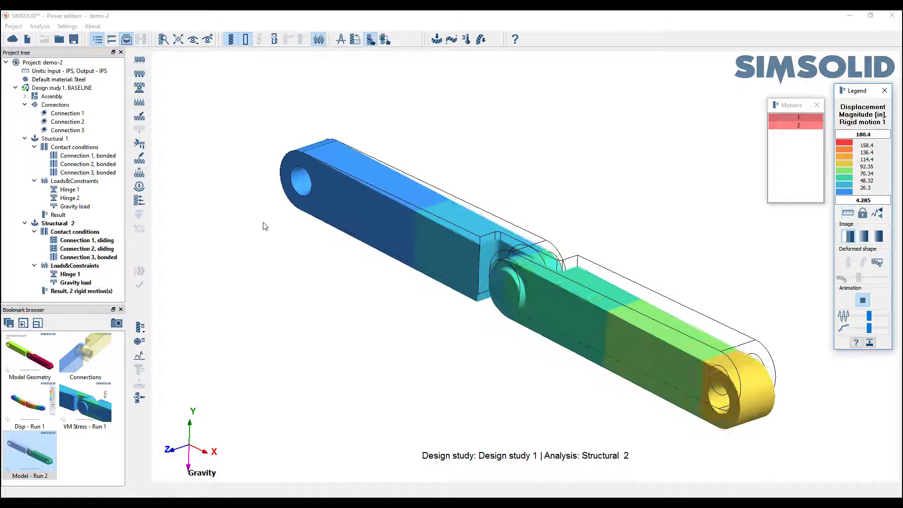
pyautogui.click(799, 125)
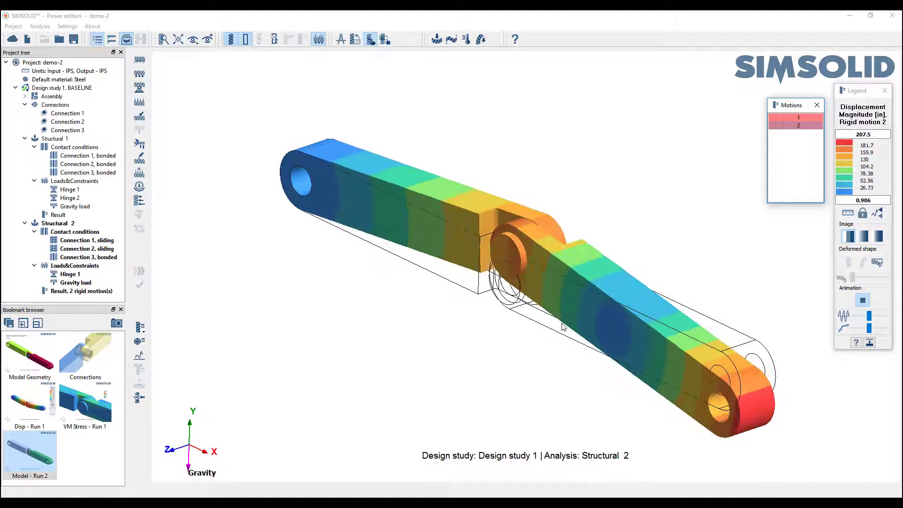
pyautogui.click(863, 300)
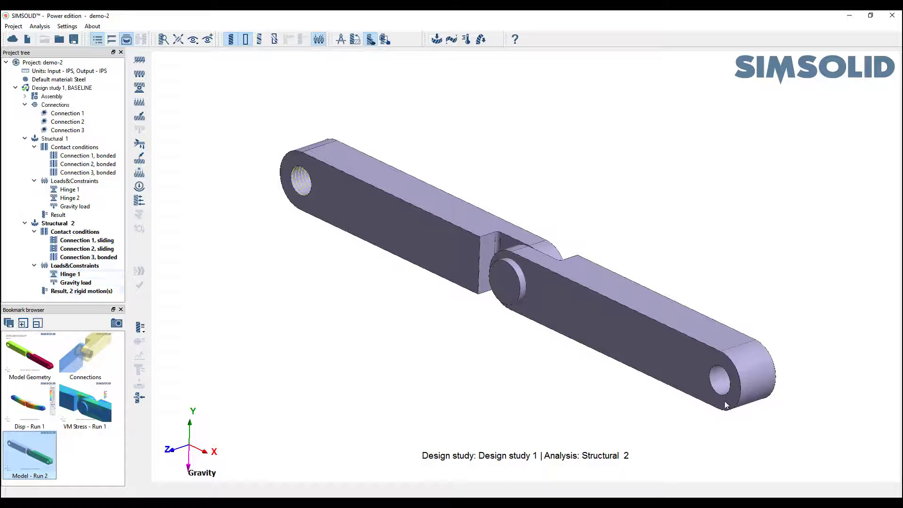
# Step: Add Hinge 2 on the right link's end hole, then recheck rigid motions to leave one
pyautogui.click(139, 88)
pyautogui.click(711, 381)
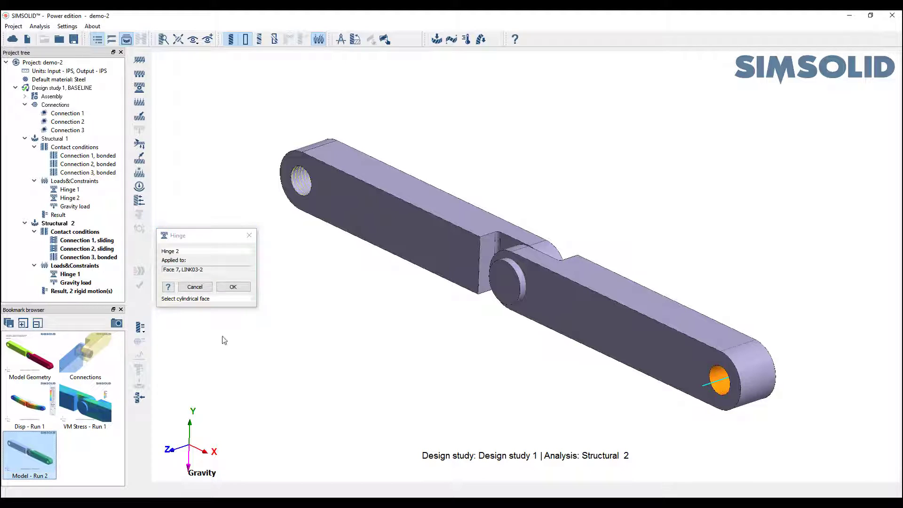
pyautogui.click(230, 288)
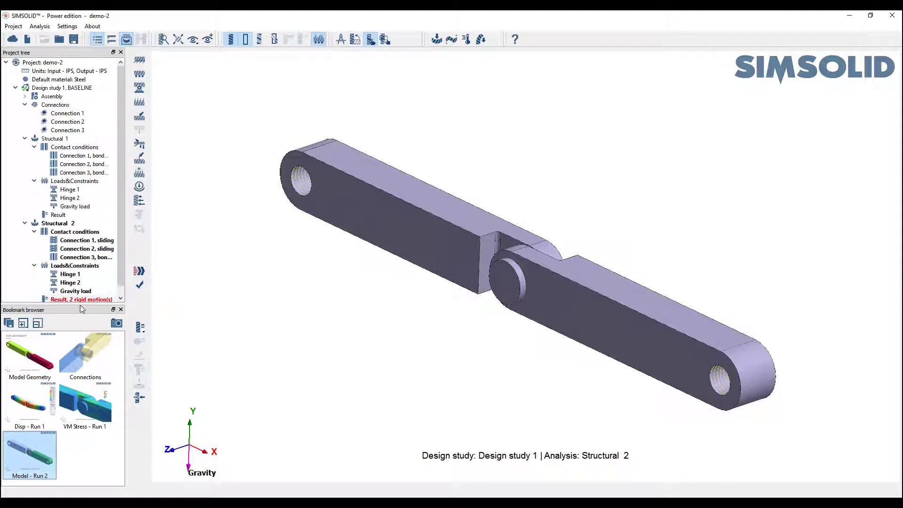
pyautogui.click(137, 286)
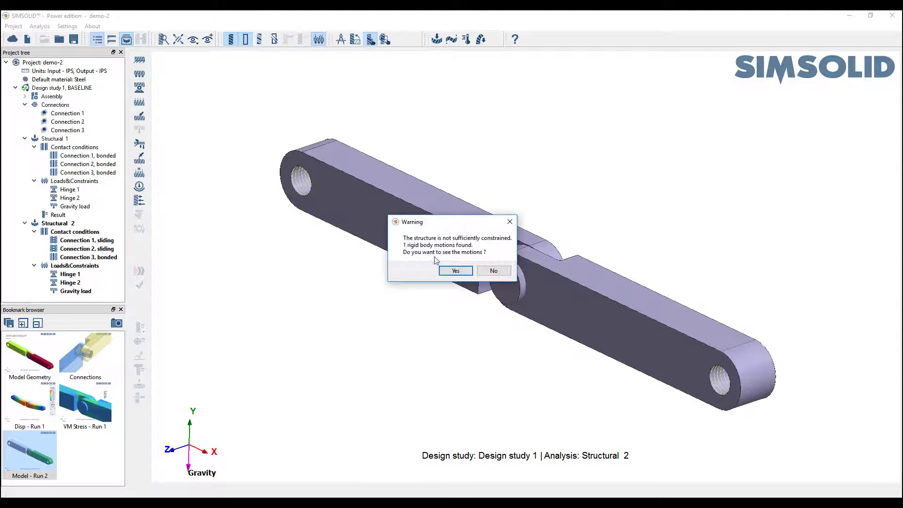
# Step: Show the single remaining rigid motion, play and stop its animation, and orbit the linkage
pyautogui.click(455, 272)
pyautogui.click(864, 302)
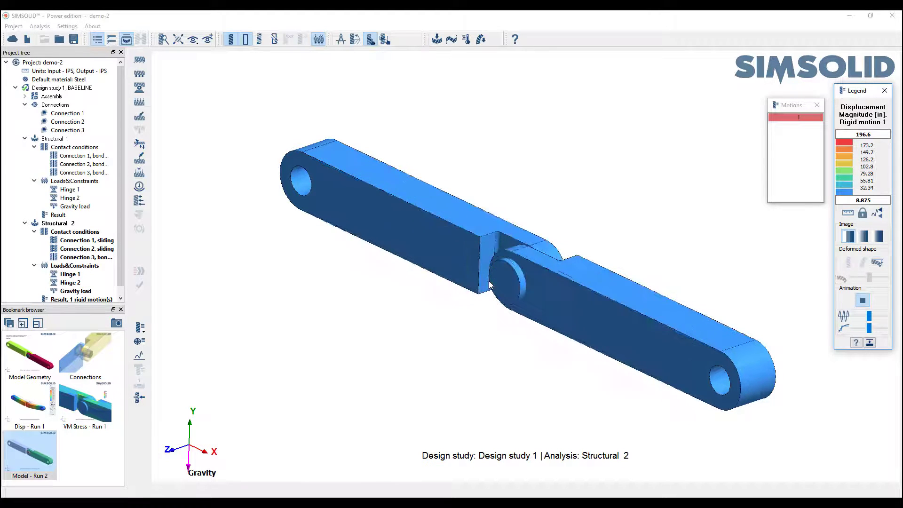
pyautogui.click(863, 301)
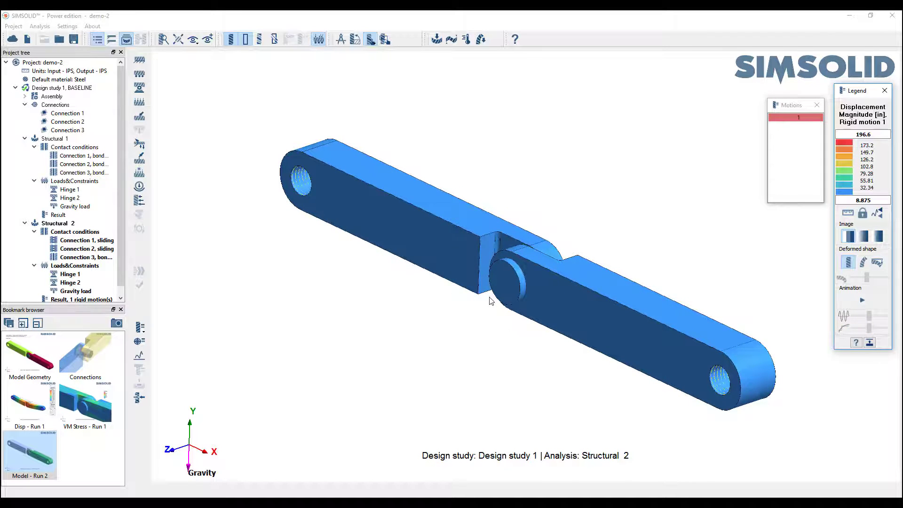
pyautogui.moveTo(490, 301); pyautogui.dragTo(446, 303)
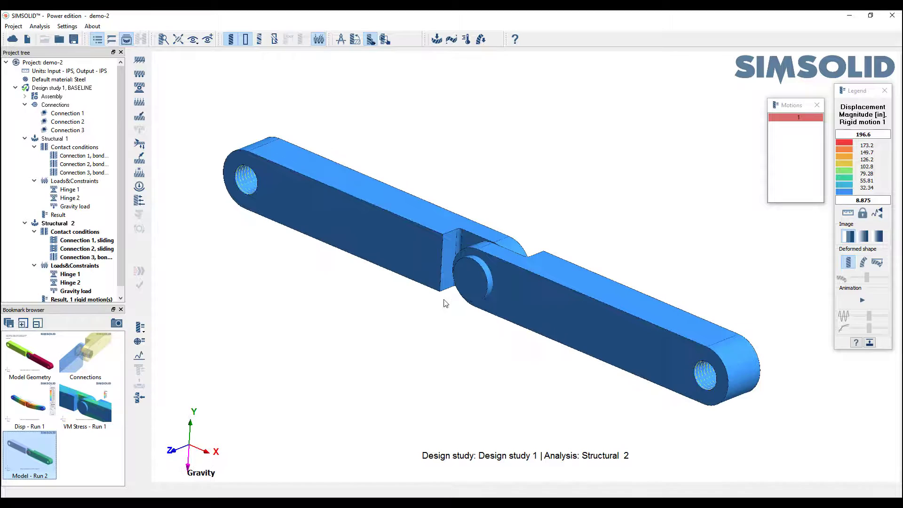